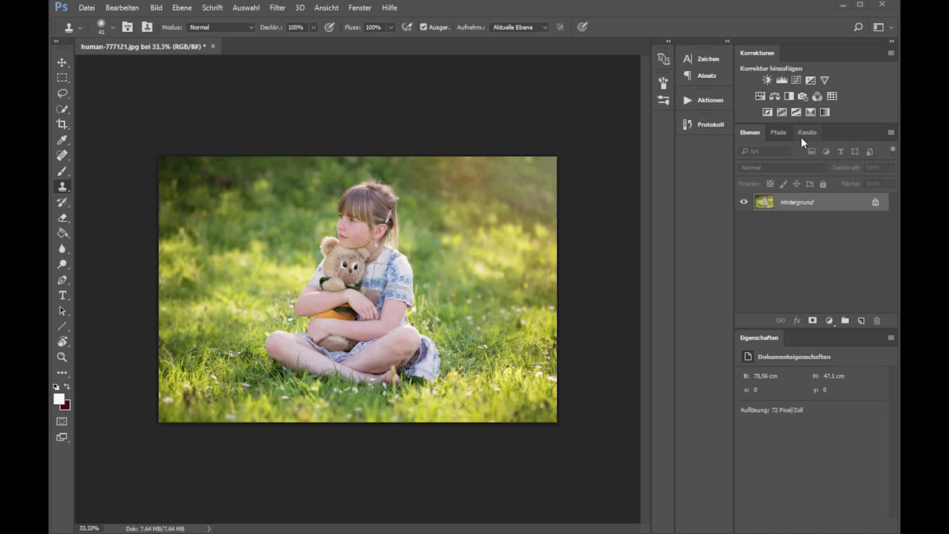
Step: Add a Brightness/Contrast adjustment layer with Helligkeit at -47 to darken the whole photo
left_click(767, 80)
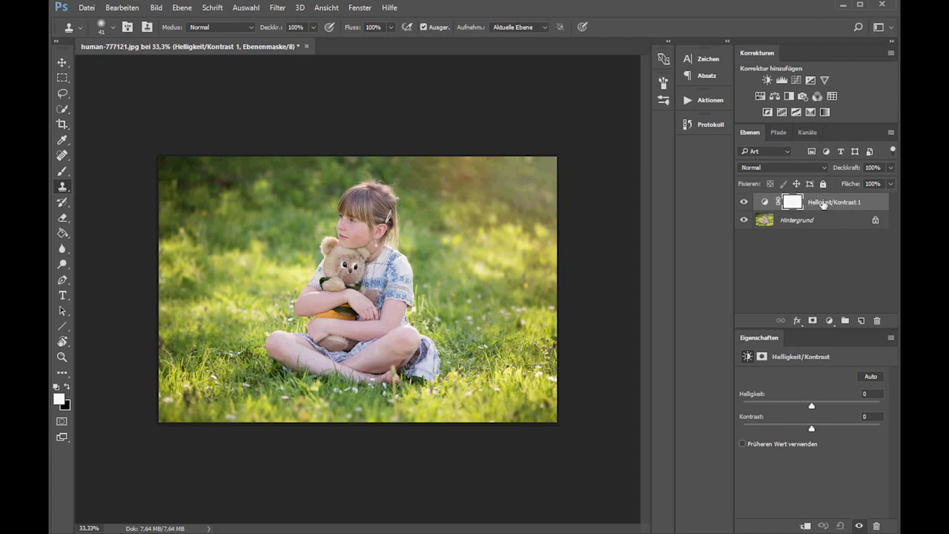
left_click_drag(811, 406, 791, 408)
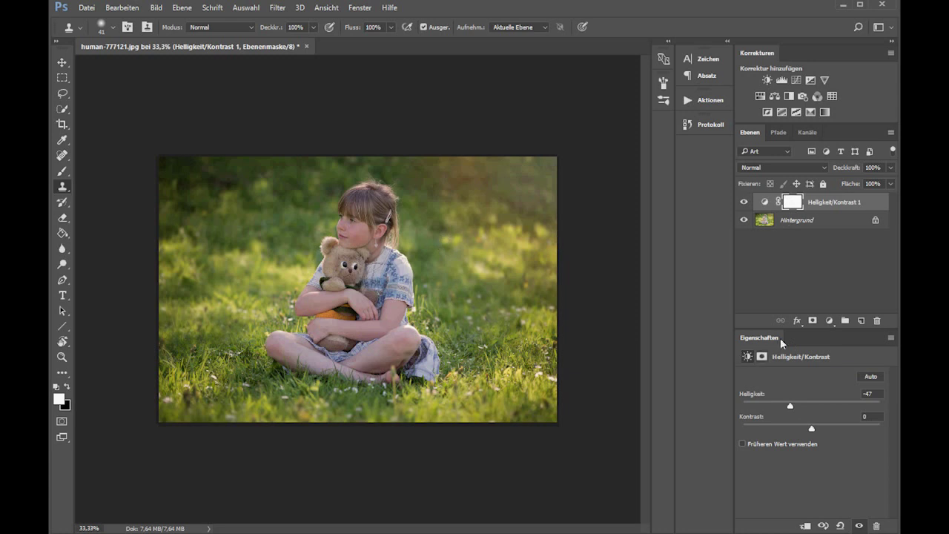
left_click(62, 171)
Step: Clear the photo's centre from the mask with a large black brush, and set Kontrast to -22
left_click_drag(349, 238, 483, 251)
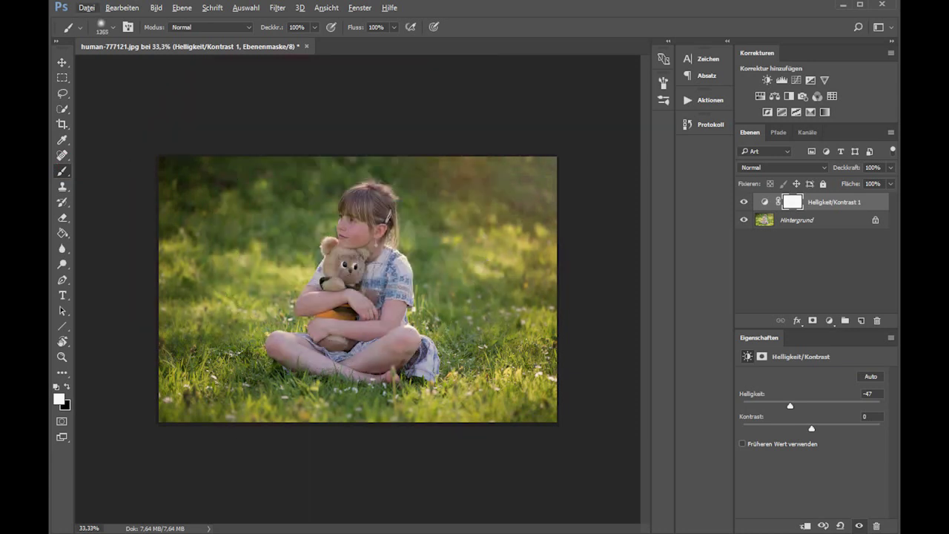
left_click(67, 387)
left_click_drag(350, 265, 386, 267)
left_click(357, 289)
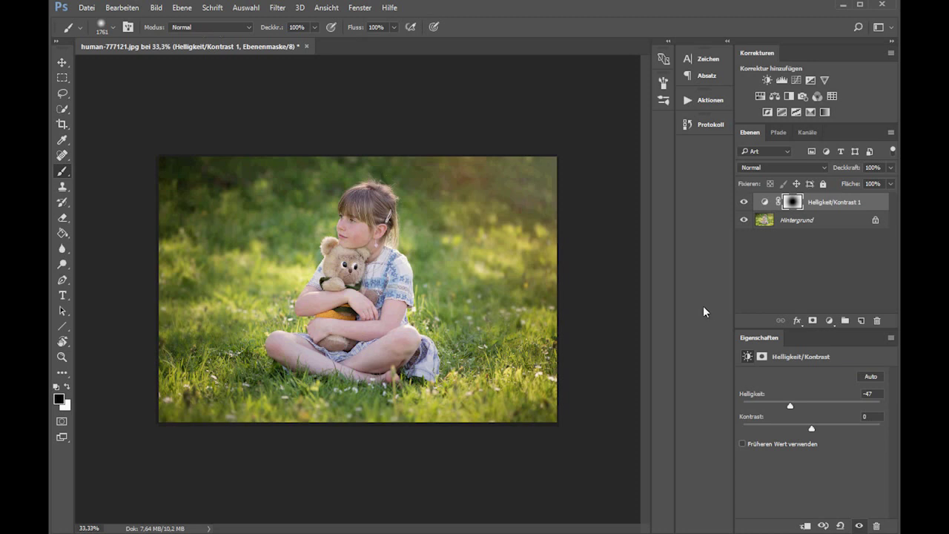
left_click_drag(812, 429, 781, 428)
Step: Add a Dynamik adjustment layer with Sättigung -23 and Alt-drag the darkening layer's mask onto it
left_click(821, 80)
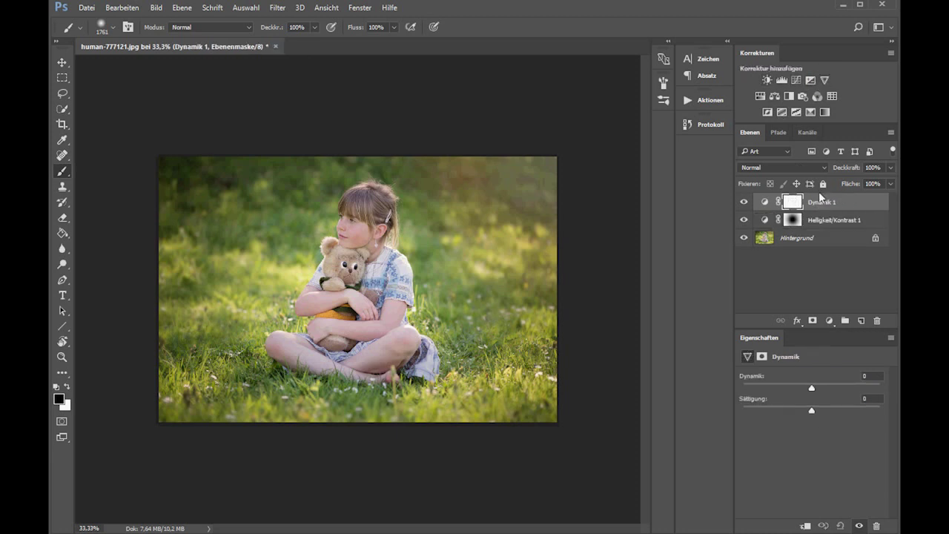
left_click_drag(812, 411, 796, 410)
left_click_drag(797, 220, 794, 207)
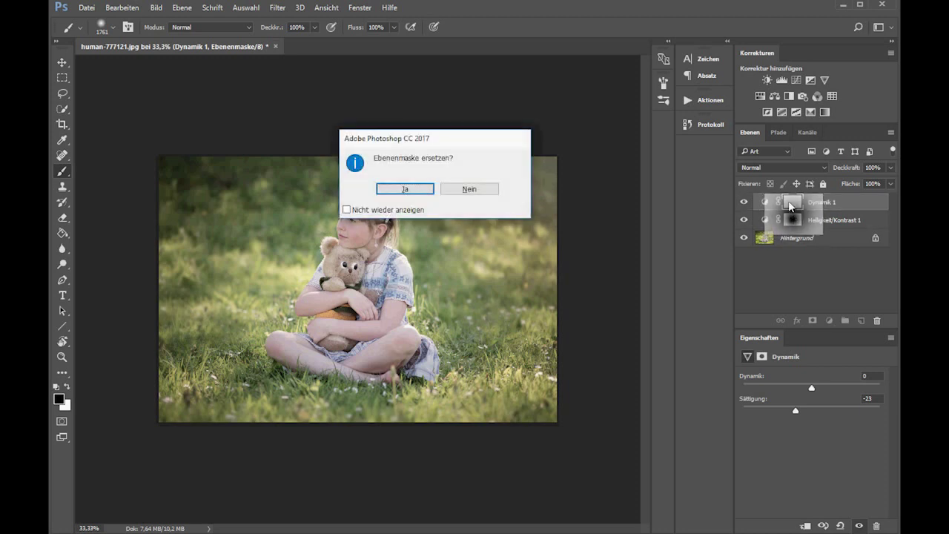
Step: Confirm replacing the Dynamik 1 mask and select both adjustment layers together
left_click(405, 191)
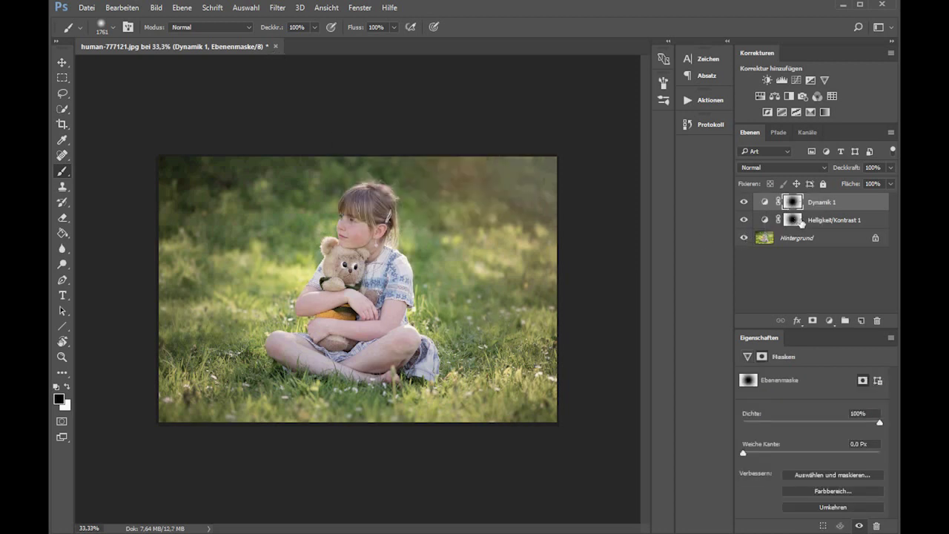
left_click_drag(800, 226, 794, 202)
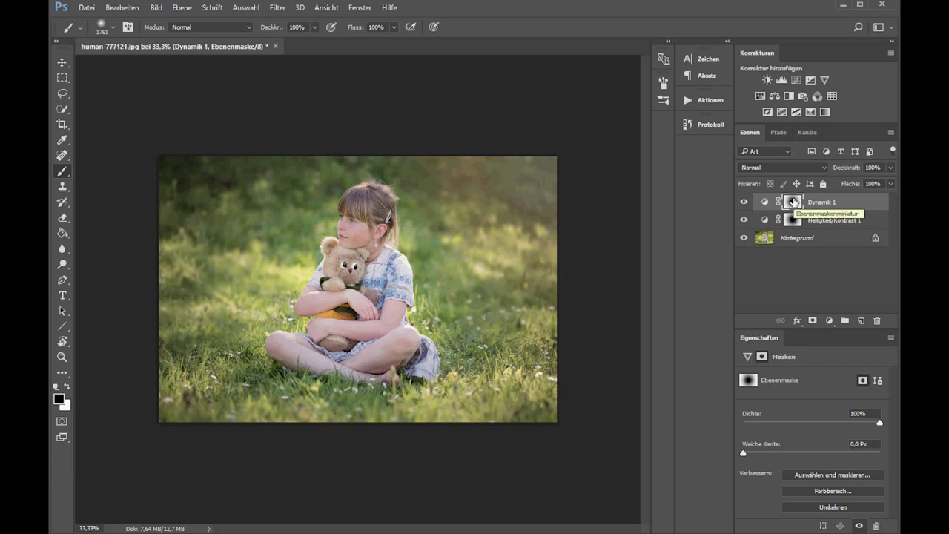
left_click(838, 220, "shift")
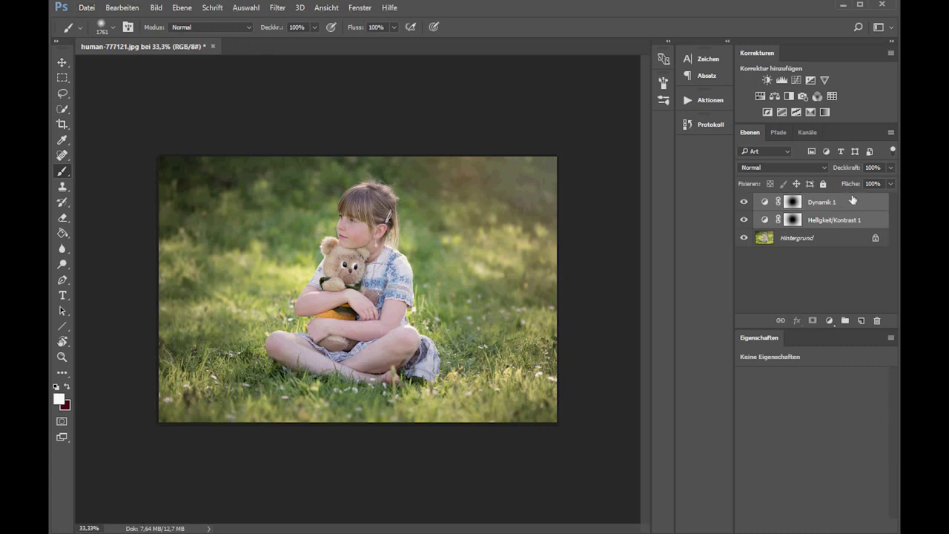
Step: Group both adjustment layers and name the group 'Korrekturen'
left_click_drag(853, 199, 845, 321)
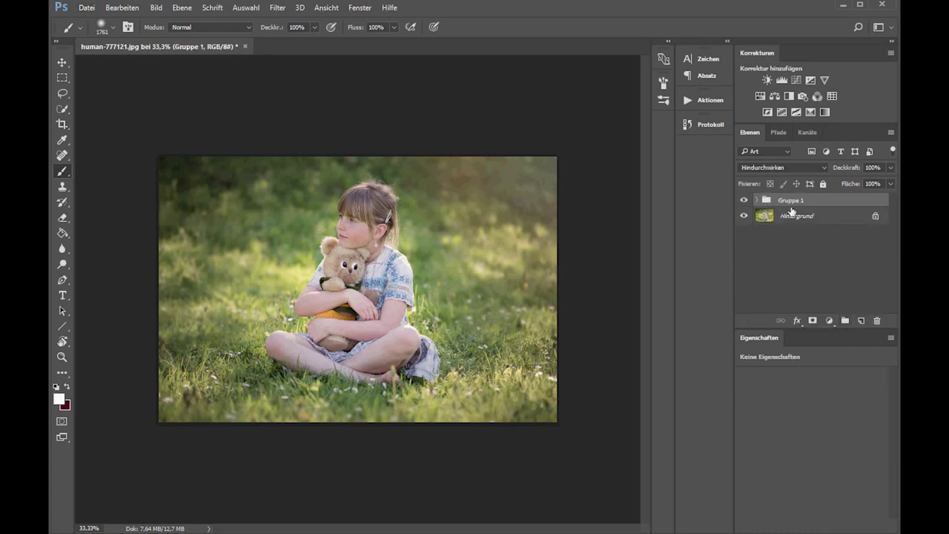
double_click(791, 201)
type("Korrekturen")
key("Return")
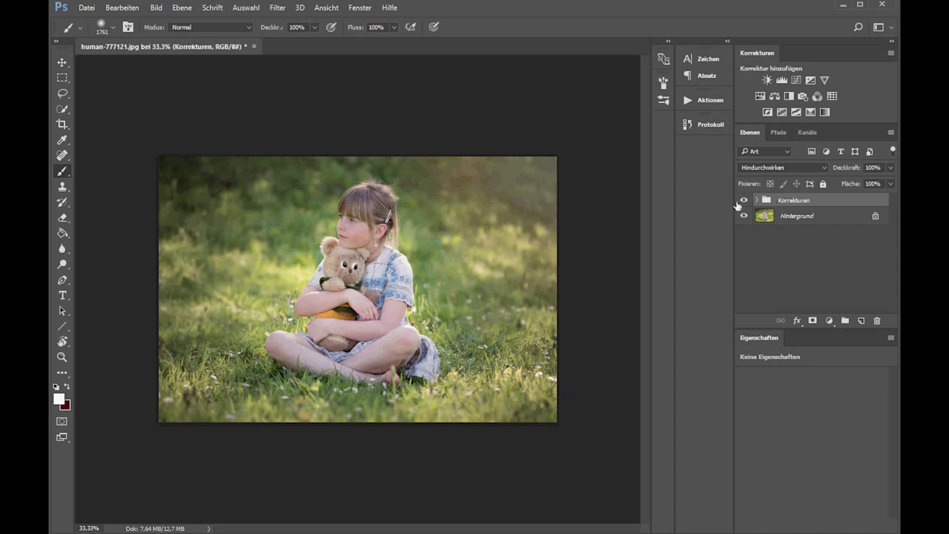
Step: Compare the Korrekturen group on and off, then lower its opacity to 63%
left_click(745, 201)
left_click(745, 200)
left_click(747, 201)
left_click(745, 201)
left_click(745, 201)
left_click(745, 200)
left_click(745, 200)
left_click(745, 201)
left_click(891, 168)
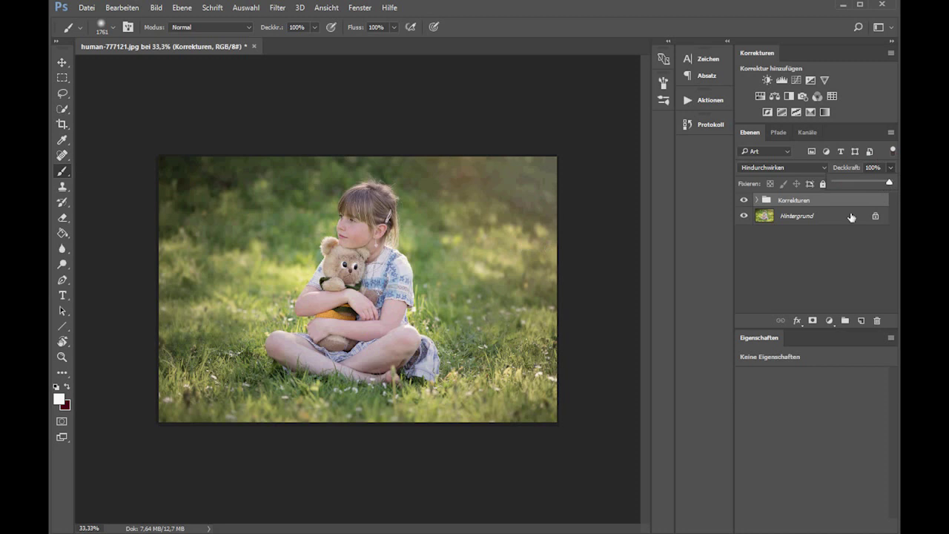
left_click_drag(890, 183, 859, 181)
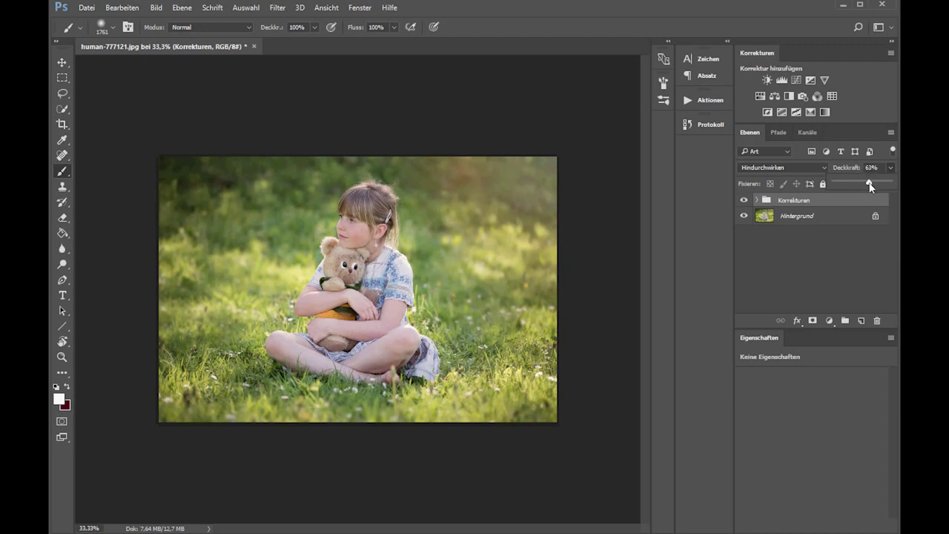
left_click(834, 255)
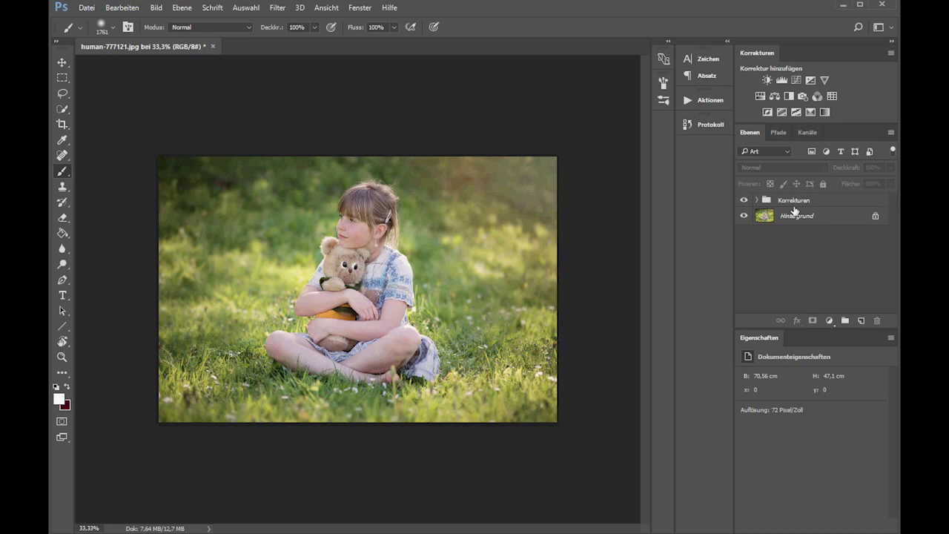
Step: Compare the Korrekturen group on and off, then duplicate Hintergrund as Hintergrund Kopie
left_click(745, 200)
left_click(744, 201)
left_click(745, 200)
left_click(744, 200)
left_click(825, 208)
left_click(828, 215)
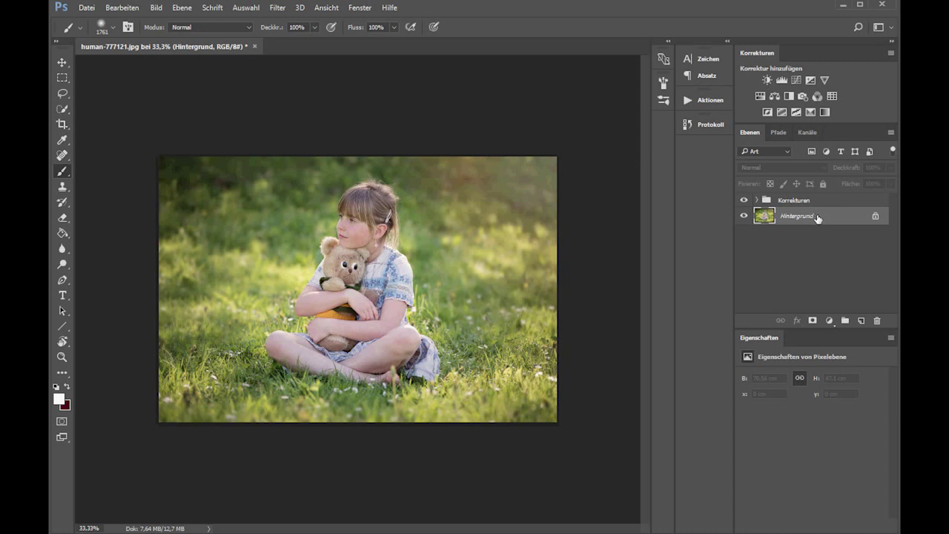
key("ctrl+j")
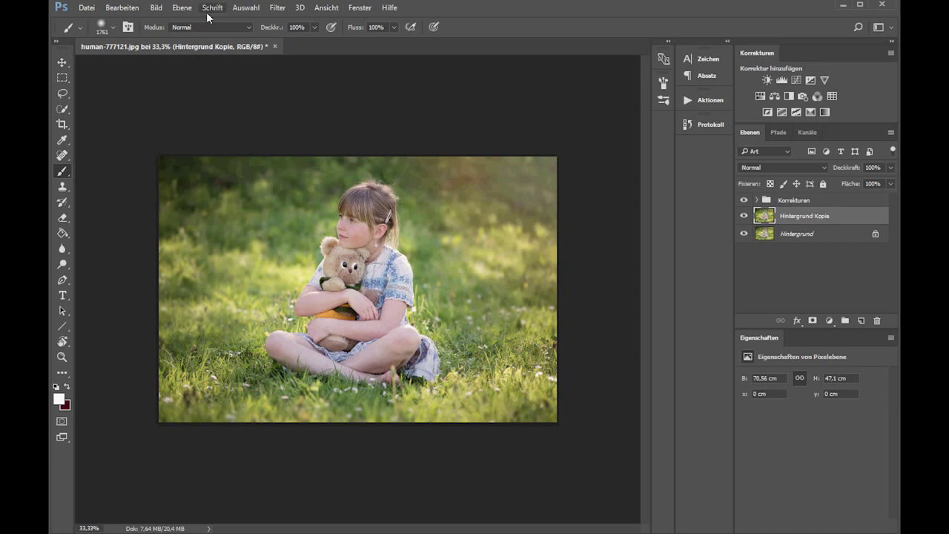
Step: Blur Hintergrund Kopie with a Gaußscher Weichzeichner of radius 4 pixels
left_click(276, 8)
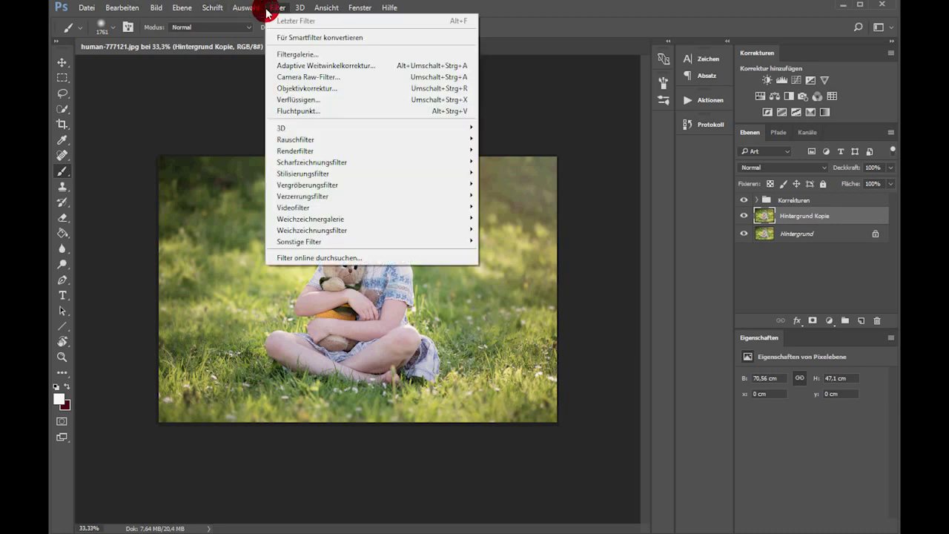
left_click(333, 230)
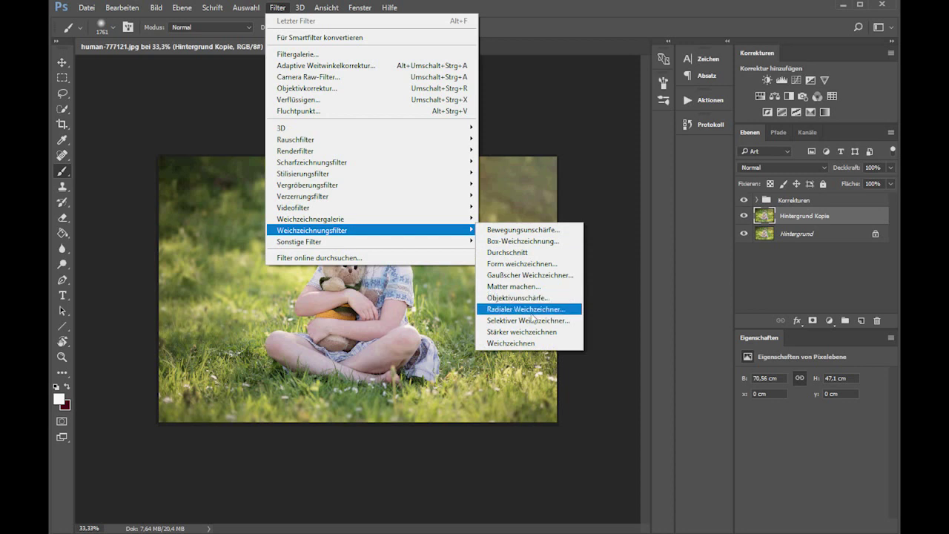
left_click(530, 276)
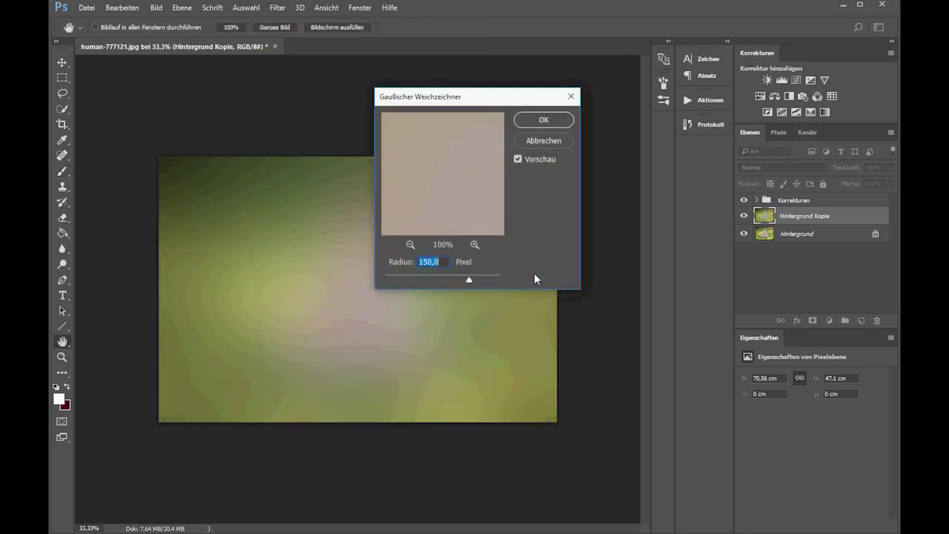
type("1")
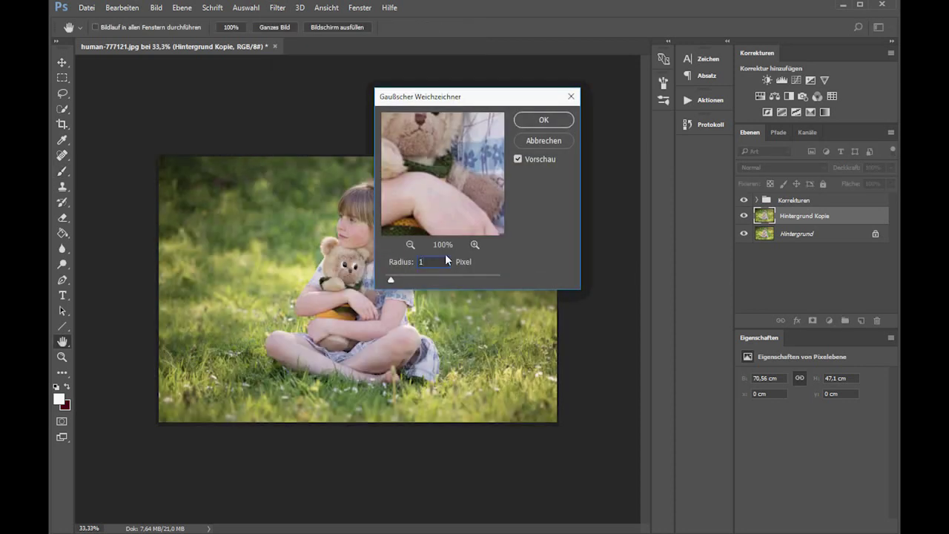
key("BackSpace")
type("4")
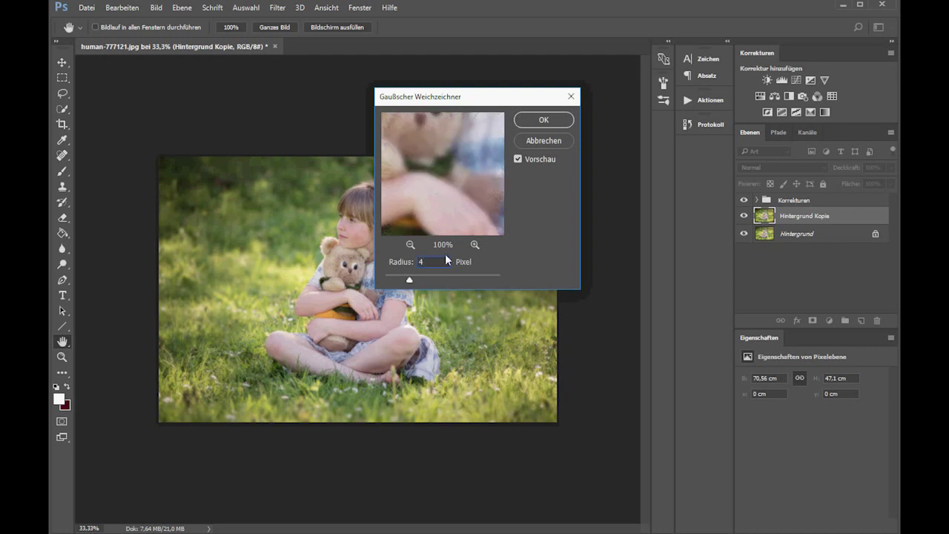
key("Return")
key("b")
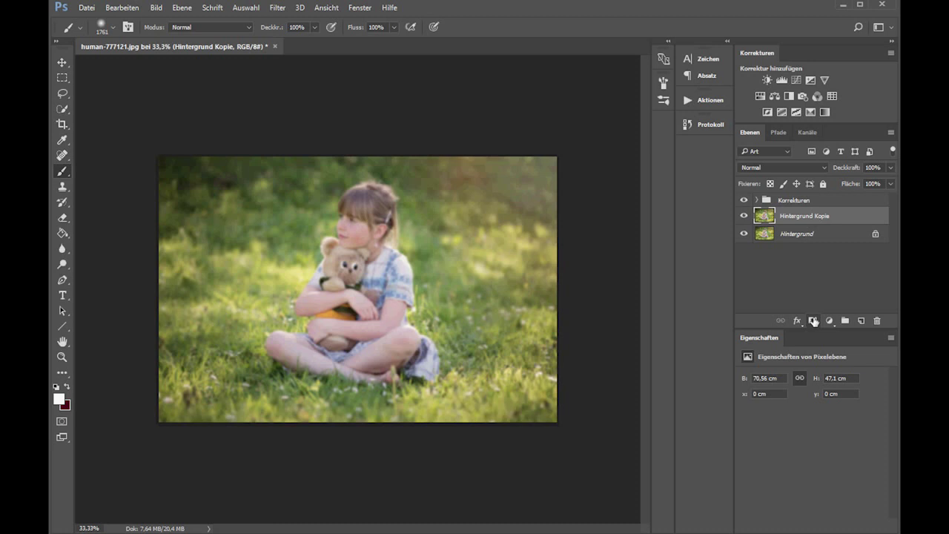
Step: Give Hintergrund Kopie a mask replaced by the Helligkeit/Kontrast centre-cleared mask
left_click(757, 200)
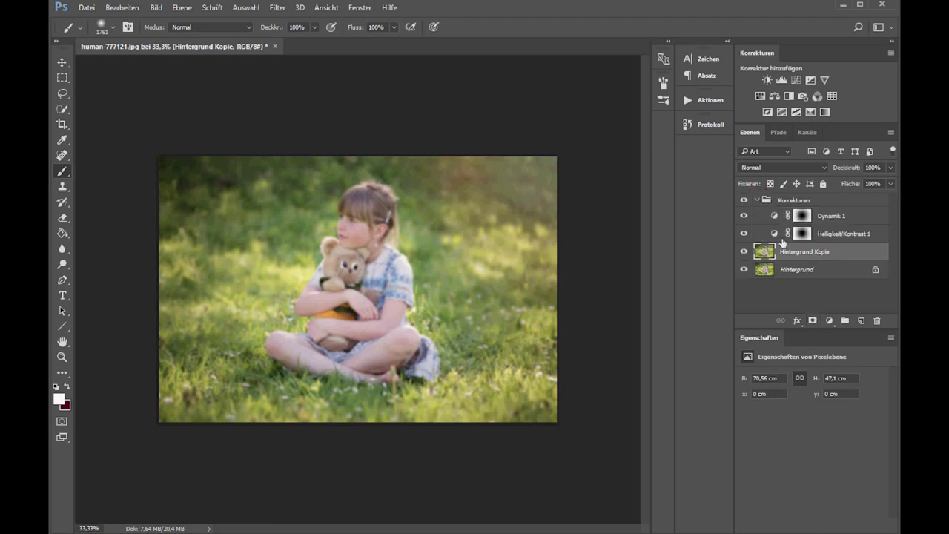
left_click(813, 321)
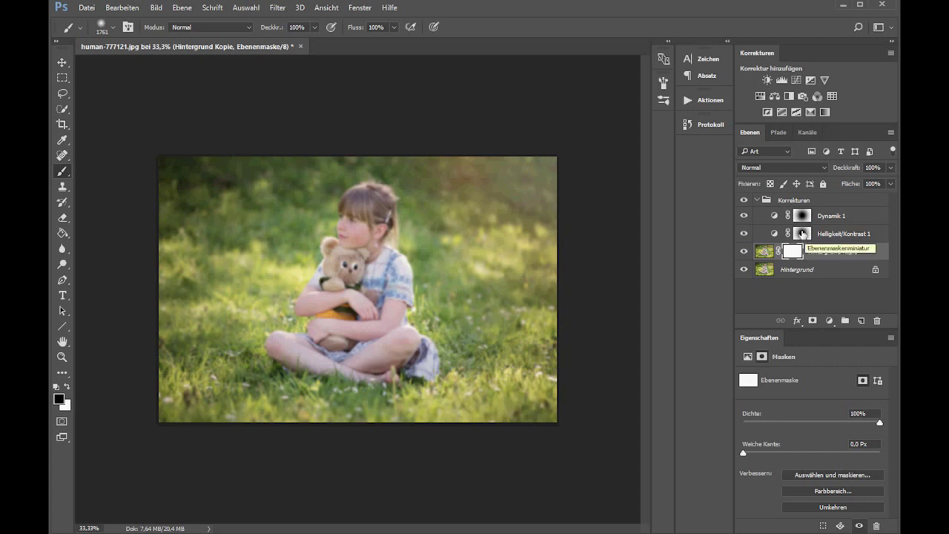
left_click_drag(805, 235, 792, 251)
left_click(406, 190)
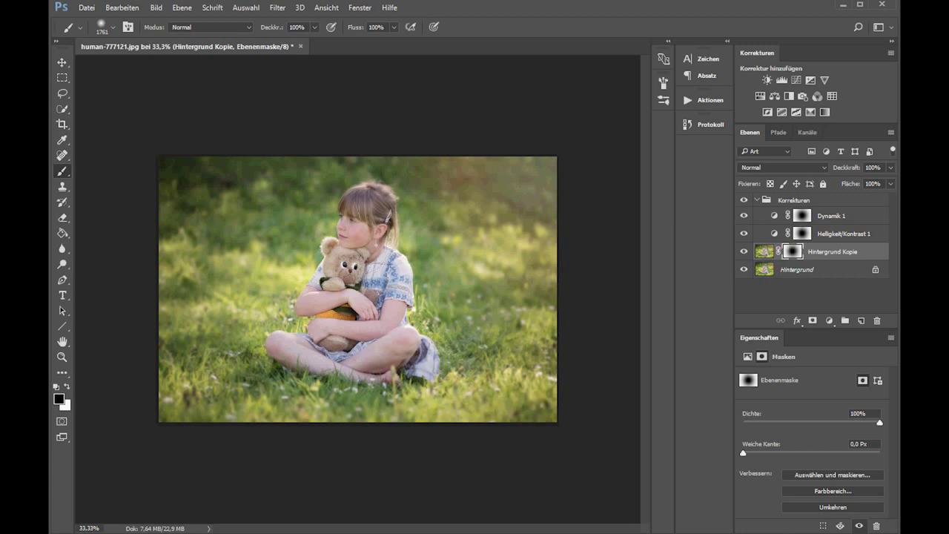
Step: Touch up the copy's mask with a soft brush dab and drag it into the Korrekturen group
left_click_drag(226, 193, 297, 218)
left_click(222, 144)
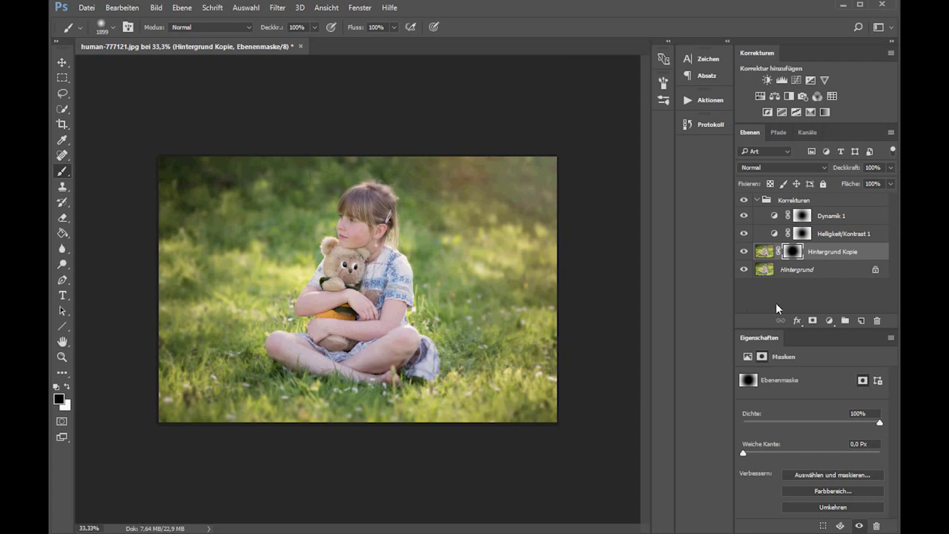
mouse_move(836, 255)
left_mouse_down()
mouse_move(833, 209)
mouse_move(819, 256)
left_mouse_up()
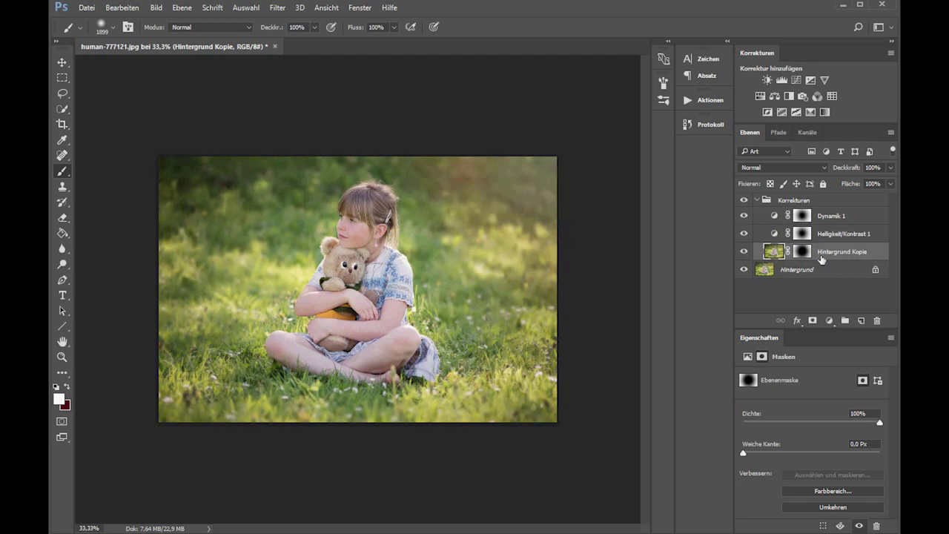
Step: Collapse the Korrekturen group and toggle it off and on to compare the edge effects
left_click(756, 201)
left_click(748, 201)
left_click(748, 201)
left_click(747, 202)
left_click(747, 201)
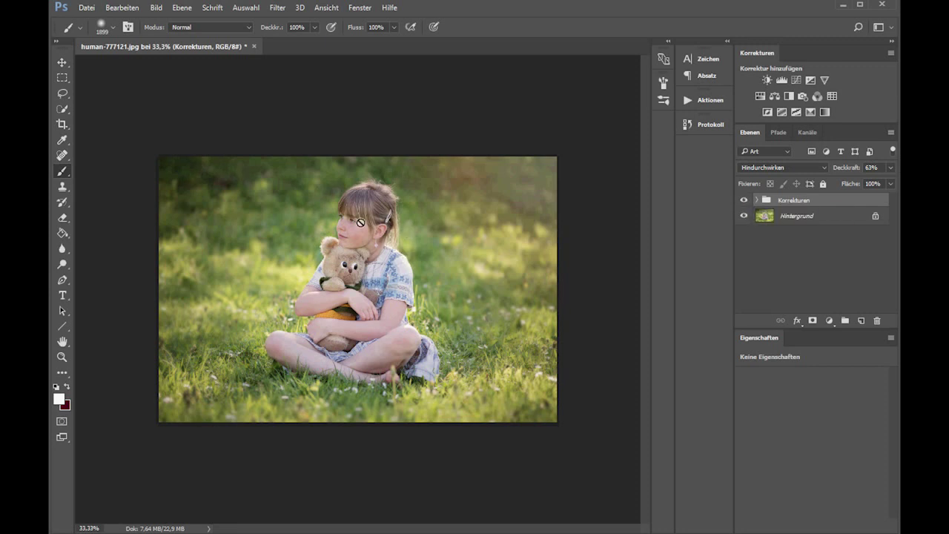
left_click(747, 201)
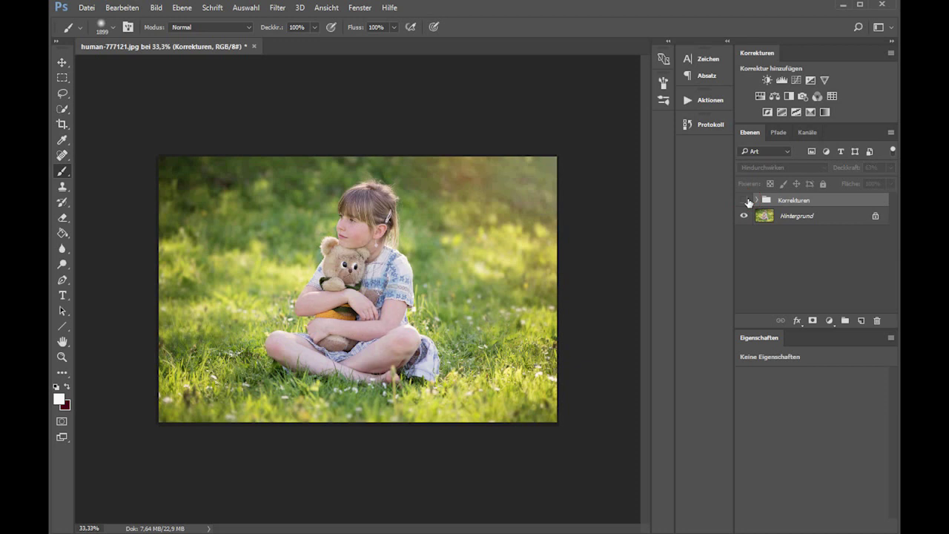
left_click(746, 201)
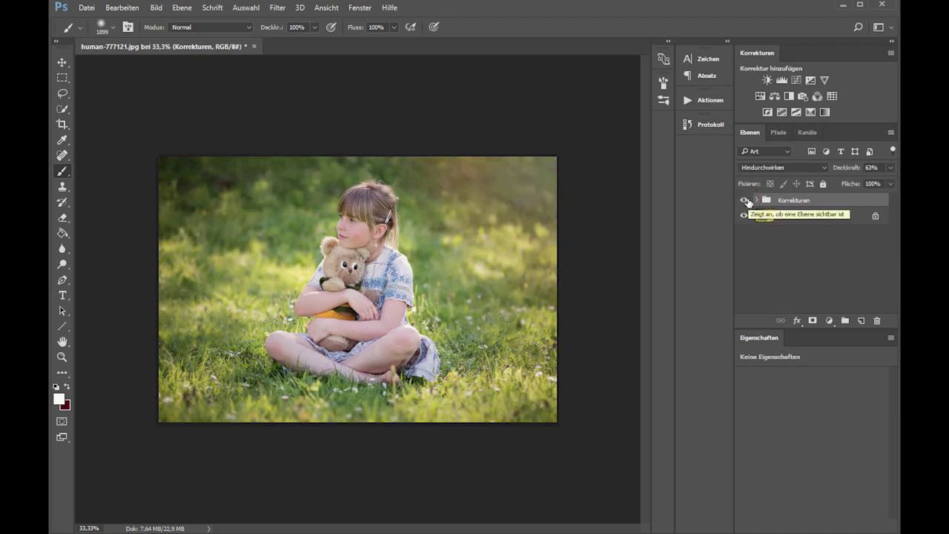